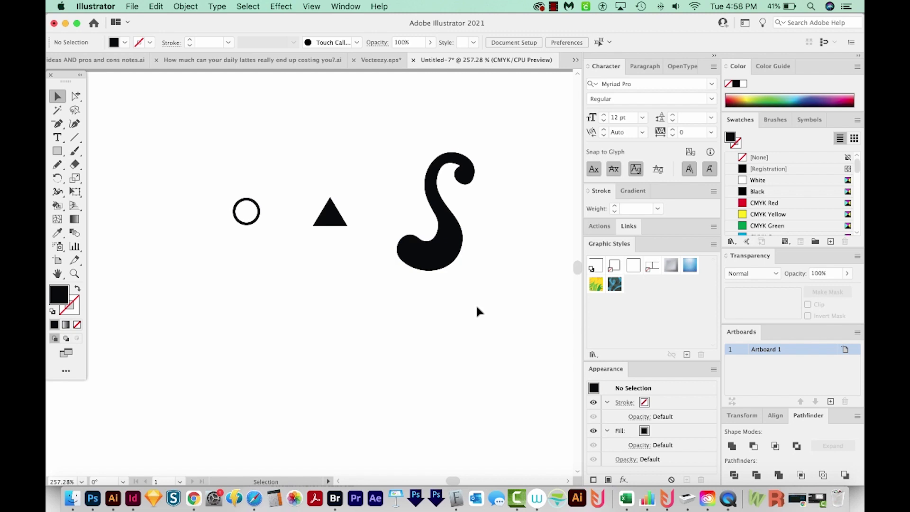
Select the circle, triangle and S shape in turn, then zoom out to show the whole artboard.
{"action": "left_click_drag", "start_coordinate": [215, 186], "coordinate": [290, 231]}
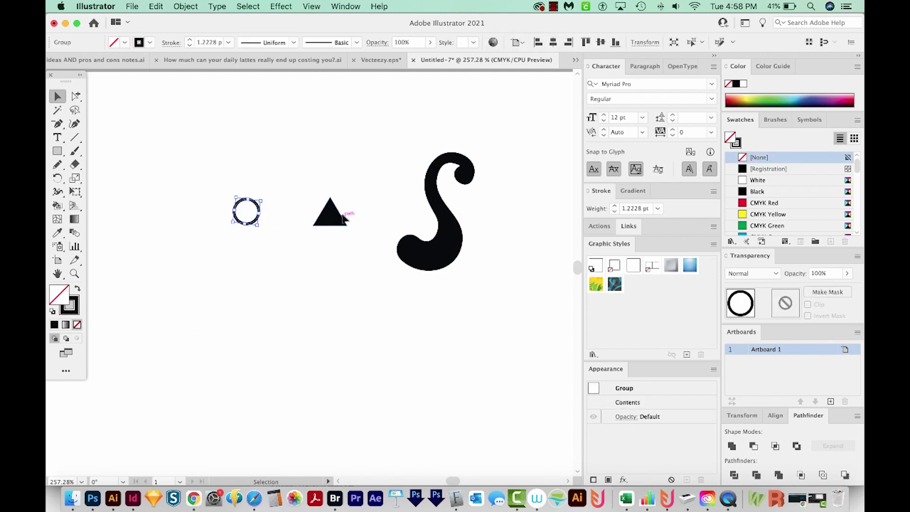
{"action": "left_click", "coordinate": [331, 225]}
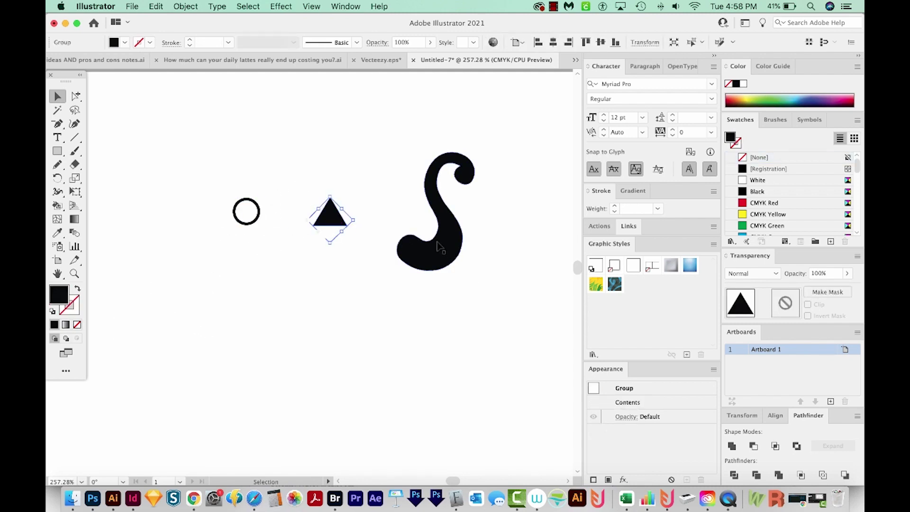
{"action": "left_click", "coordinate": [426, 256]}
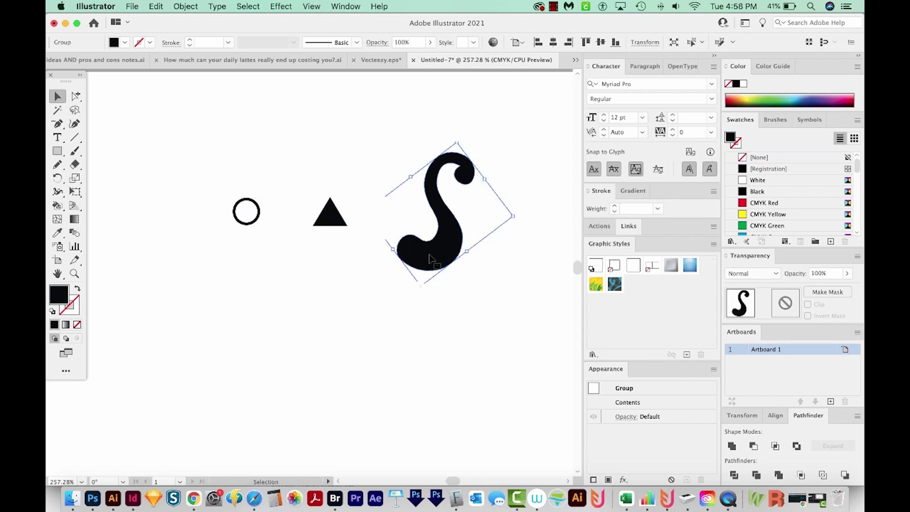
{"action": "left_click", "coordinate": [416, 297]}
{"action": "key", "text": "super+minus"}
{"action": "key", "text": "super+minus"}
{"action": "key", "text": "space"}
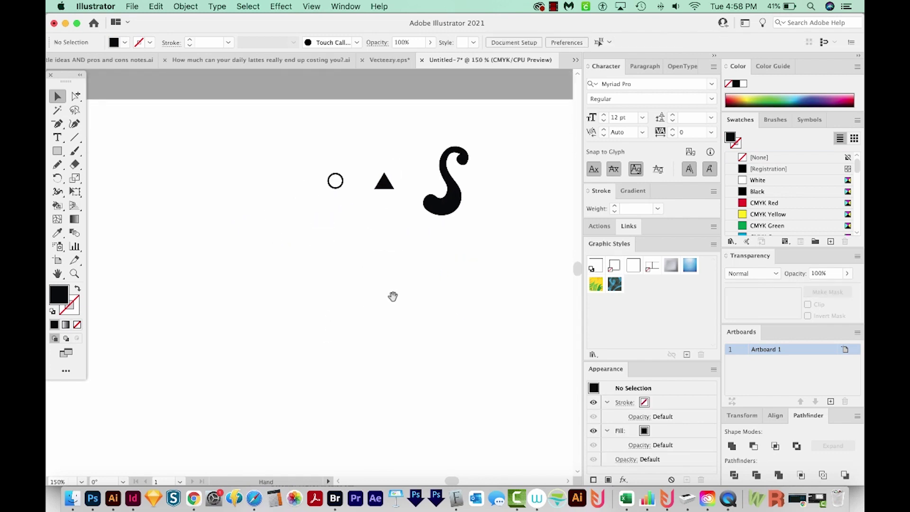
{"action": "key", "text": "super+minus"}
{"action": "key", "text": "super+minus"}
Move the small circle straight down below the triangle and S shape.
{"action": "left_click_drag", "start_coordinate": [363, 281], "coordinate": [374, 229]}
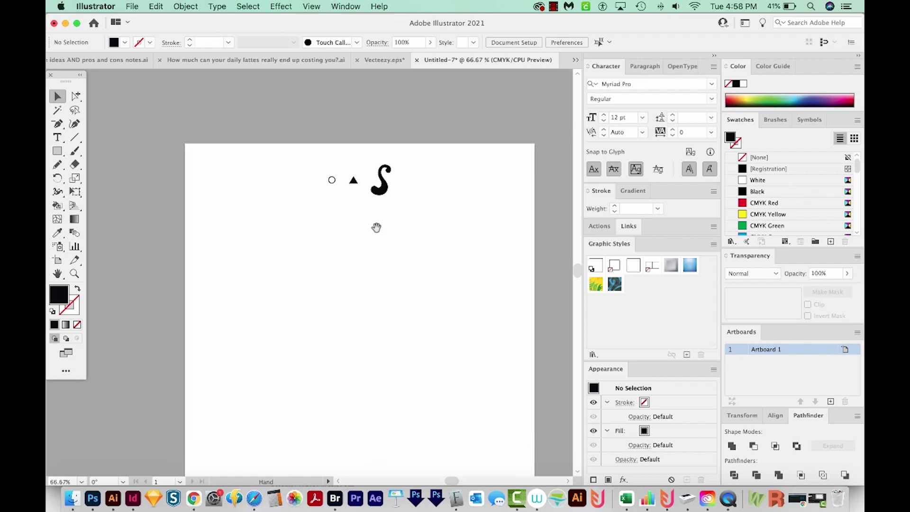
{"action": "left_click", "coordinate": [331, 180]}
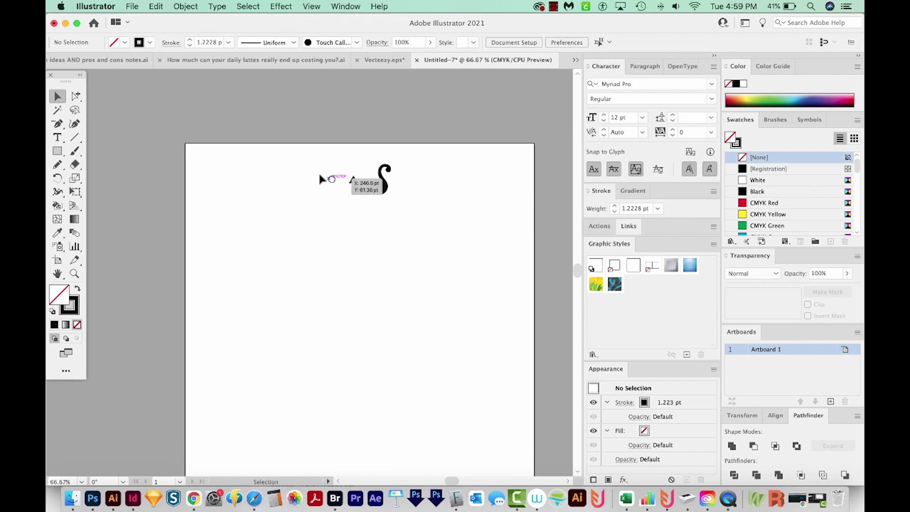
{"action": "left_click", "coordinate": [290, 151]}
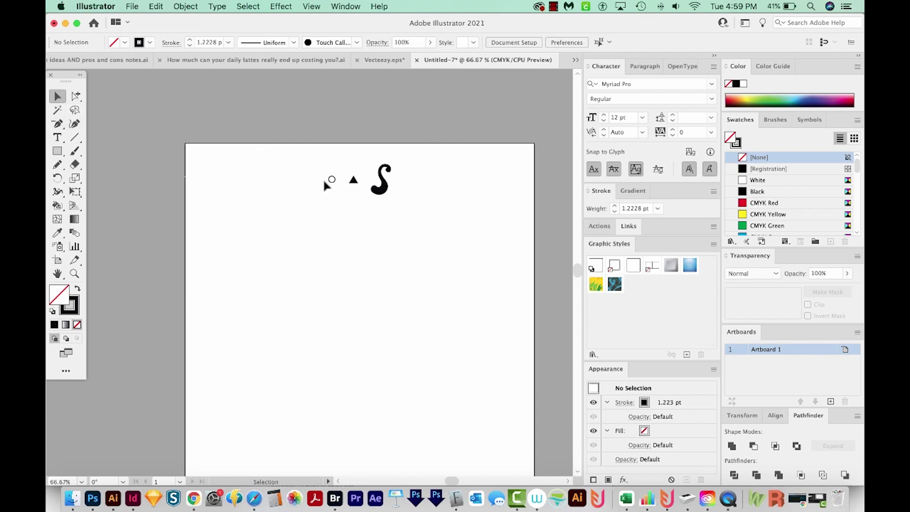
{"action": "left_click_drag", "start_coordinate": [332, 180], "coordinate": [331, 292]}
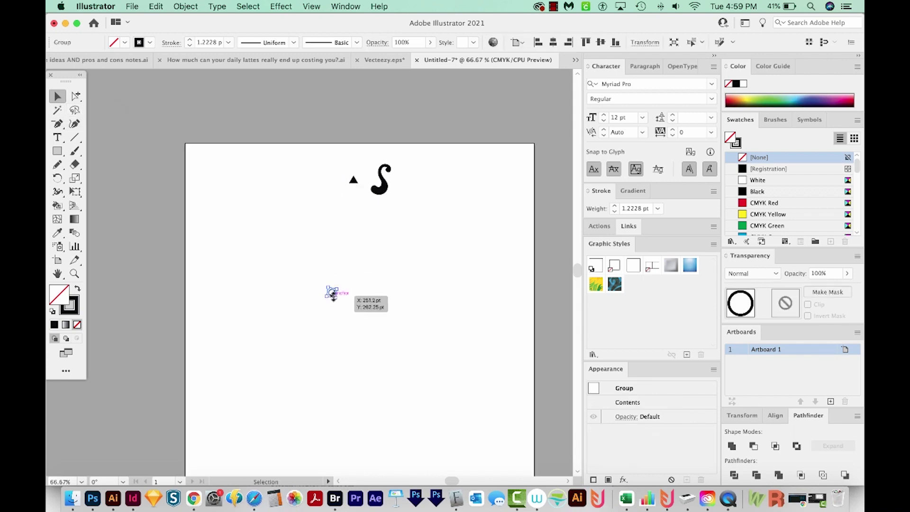
Apply Object > Repeat > Radial to the circle and zoom in on the resulting flower.
{"action": "left_click", "coordinate": [184, 6]}
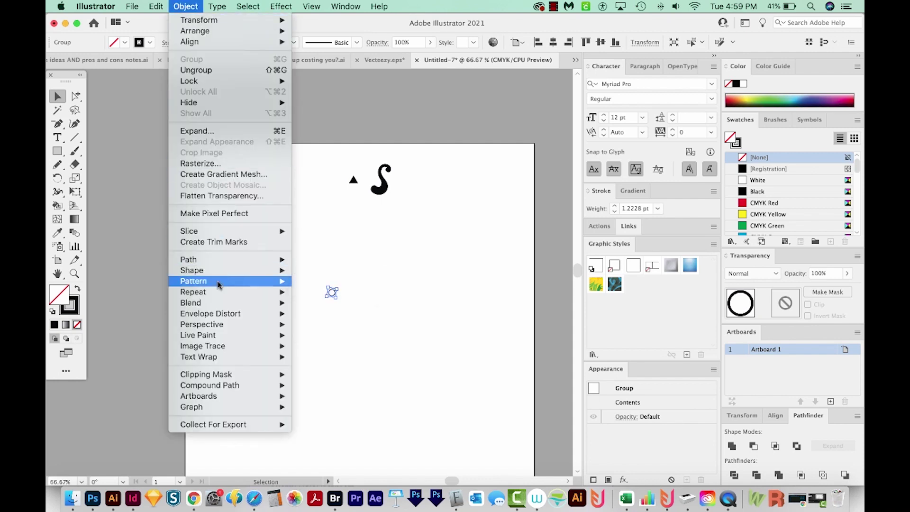
{"action": "mouse_move", "coordinate": [219, 292]}
{"action": "left_click", "coordinate": [315, 292]}
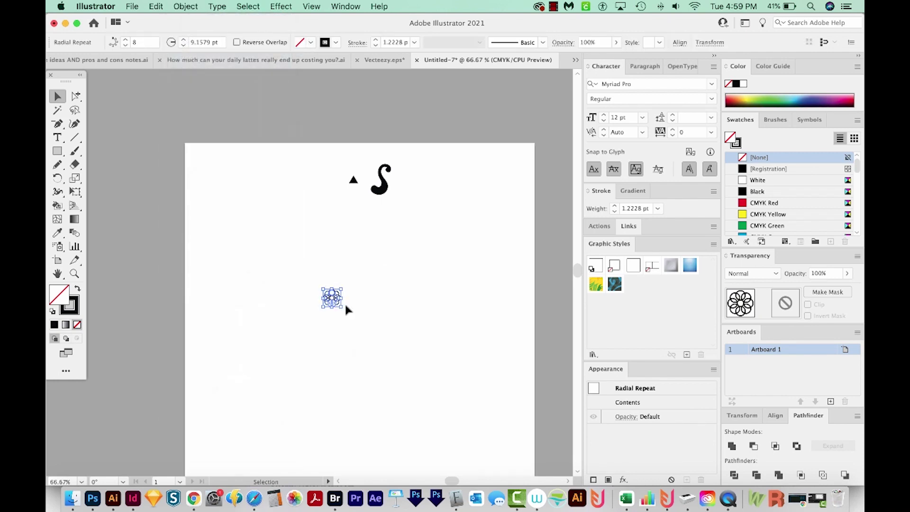
{"action": "key", "text": "z"}
{"action": "left_click_drag", "start_coordinate": [386, 248], "coordinate": [241, 404]}
Set the circle Radial Repeat to 20 instances.
{"action": "key", "text": "v"}
{"action": "scroll", "coordinate": [412, 268], "scroll_direction": "up", "scroll_amount": 1}
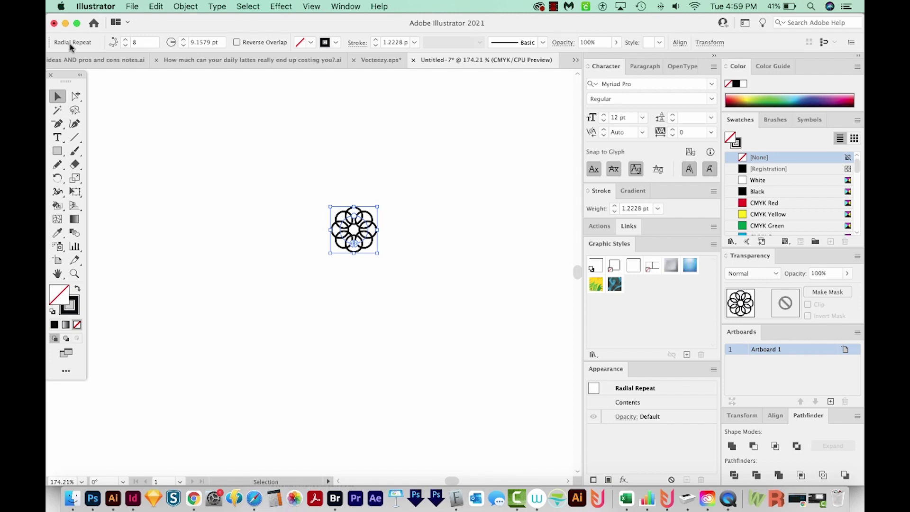
{"action": "double_click", "coordinate": [137, 42]}
{"action": "type", "text": "20"}
{"action": "key", "text": "Return"}
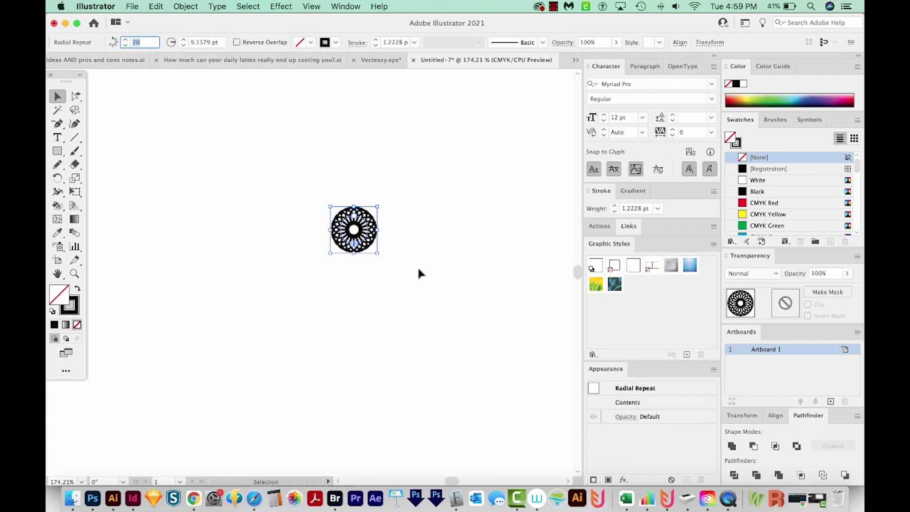
Increase the circle ring's radius to 70 pt.
{"action": "left_click", "coordinate": [209, 42]}
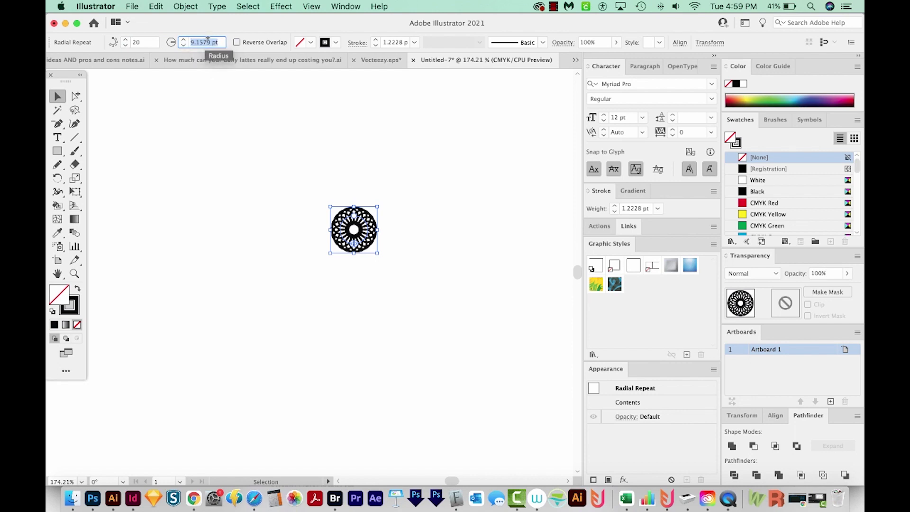
{"action": "key", "text": "Up"}
{"action": "key", "text": "Up"}
{"action": "key", "text": "Up"}
{"action": "key", "text": "Up"}
{"action": "key", "text": "Up"}
{"action": "key", "text": "Up"}
{"action": "key", "text": "Up"}
{"action": "key", "text": "Up"}
{"action": "key", "text": "Up"}
{"action": "key", "text": "Up"}
{"action": "key", "text": "Up"}
{"action": "key", "text": "Up"}
{"action": "key", "text": "Up"}
{"action": "key", "text": "Up"}
{"action": "key", "text": "Up"}
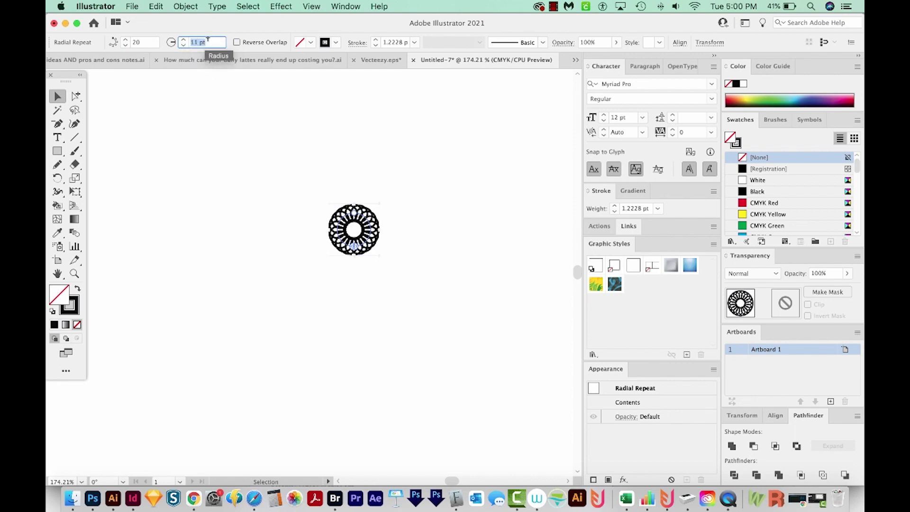
{"action": "key", "text": "shift+Up"}
{"action": "key", "text": "shift+Up"}
{"action": "key", "text": "shift+Up"}
{"action": "key", "text": "shift+Up"}
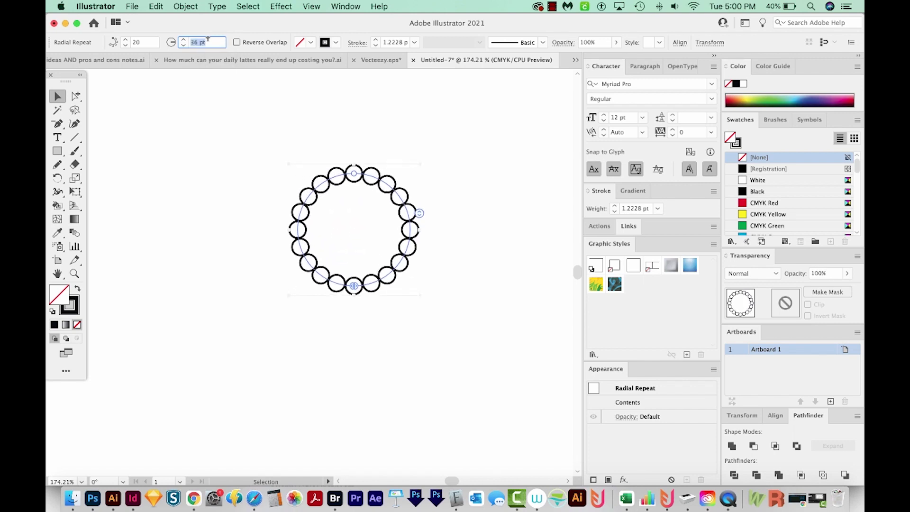
{"action": "key", "text": "shift+Up"}
{"action": "key", "text": "shift+Up"}
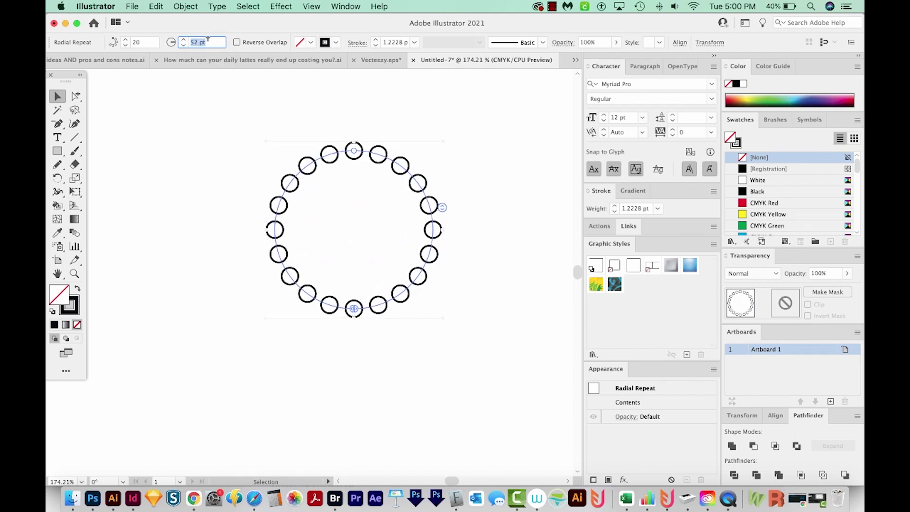
{"action": "key", "text": "Up"}
{"action": "key", "text": "Up"}
{"action": "key", "text": "Up"}
{"action": "type", "text": "70"}
{"action": "key", "text": "Return"}
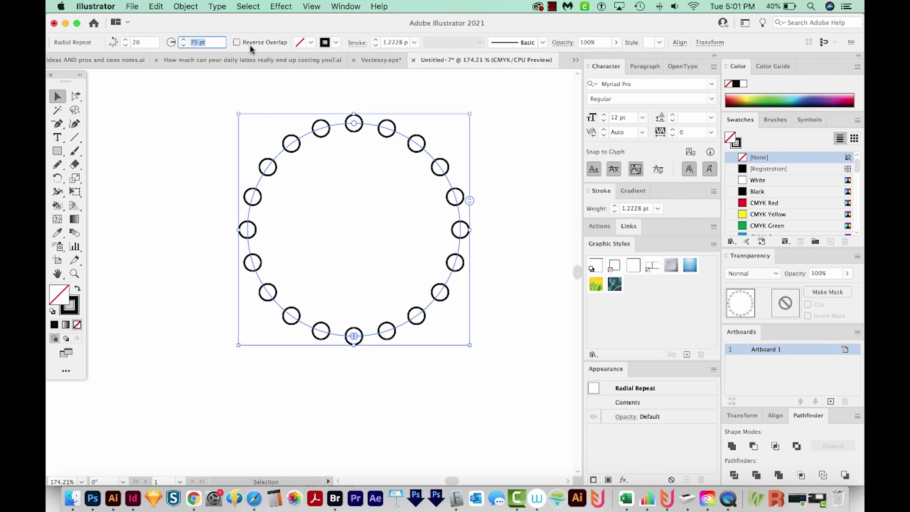
{"action": "left_click", "coordinate": [345, 7]}
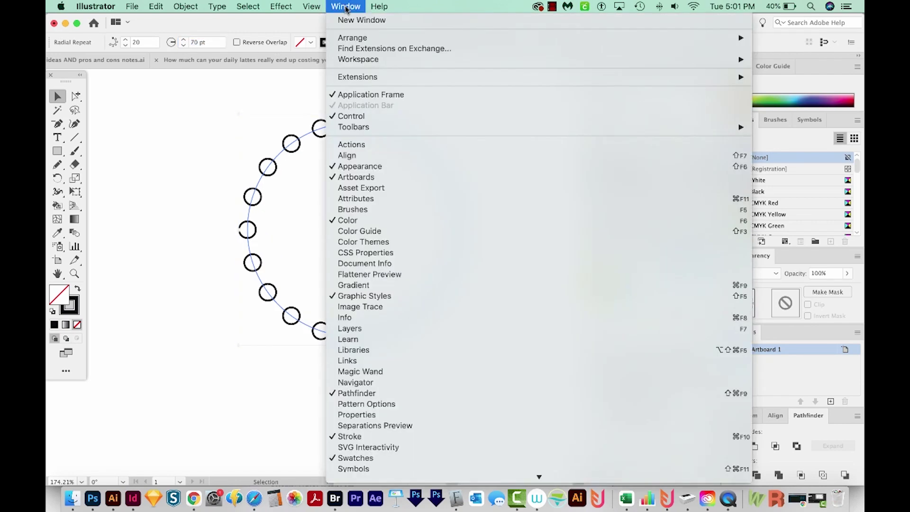
{"action": "left_click", "coordinate": [271, 114]}
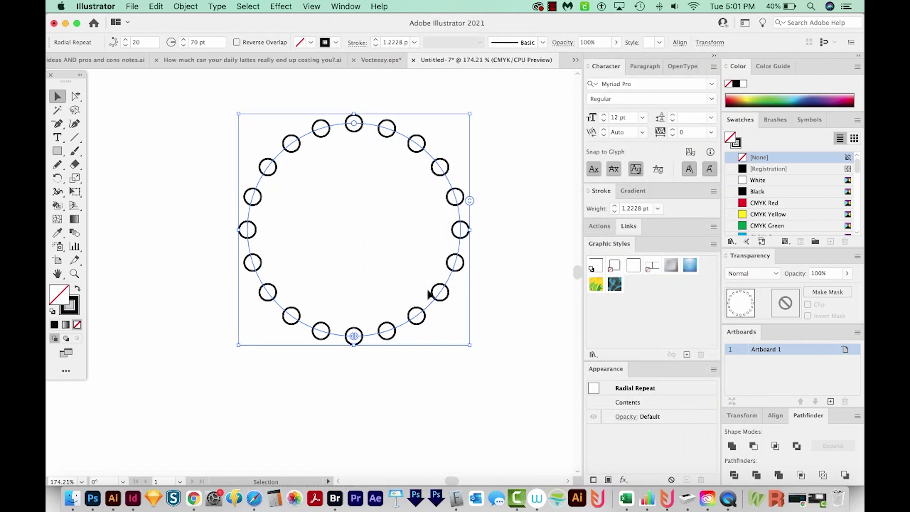
{"action": "left_click", "coordinate": [346, 6]}
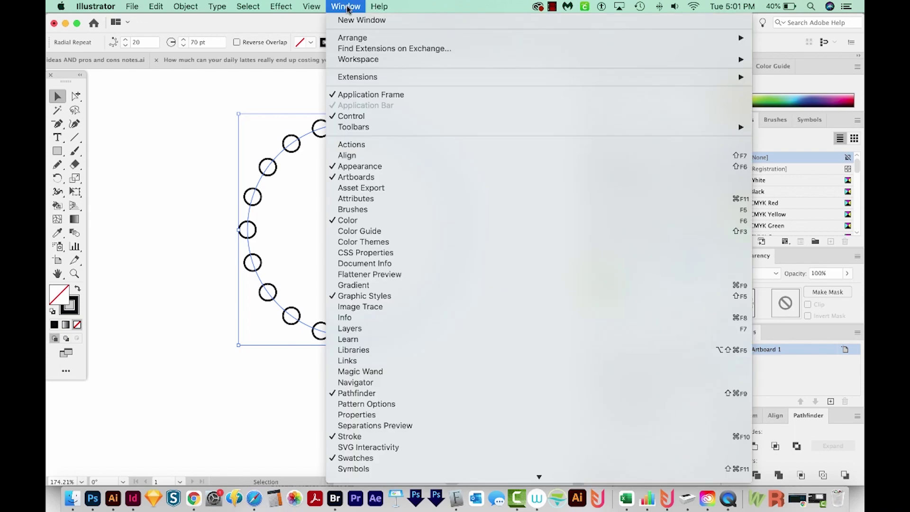
{"action": "left_click", "coordinate": [377, 418]}
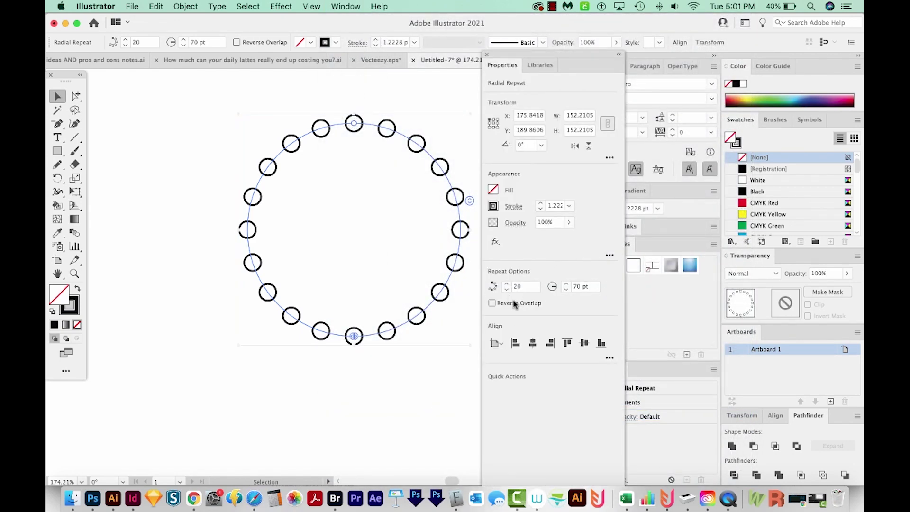
{"action": "left_click", "coordinate": [486, 55]}
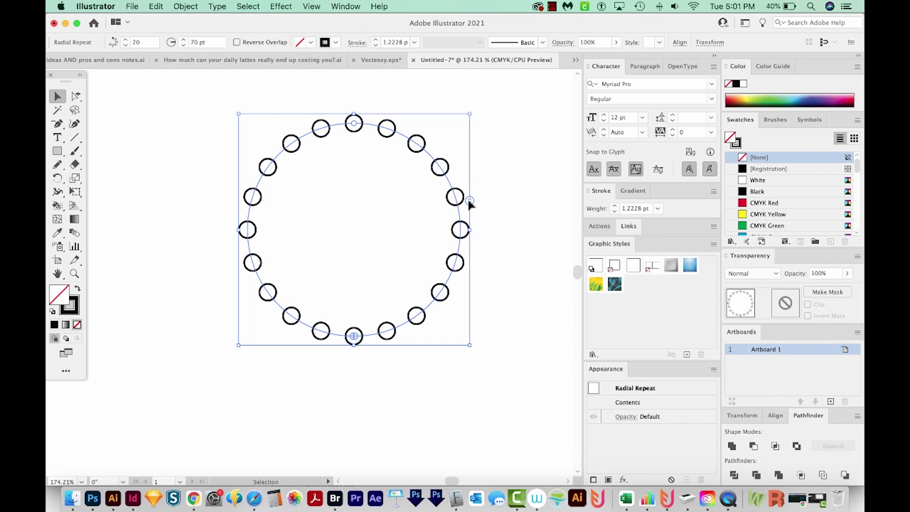
Raise the circle ring to 22 instances, undo a trial gap, and move the black triangle beside it.
{"action": "left_click_drag", "start_coordinate": [469, 201], "coordinate": [468, 282]}
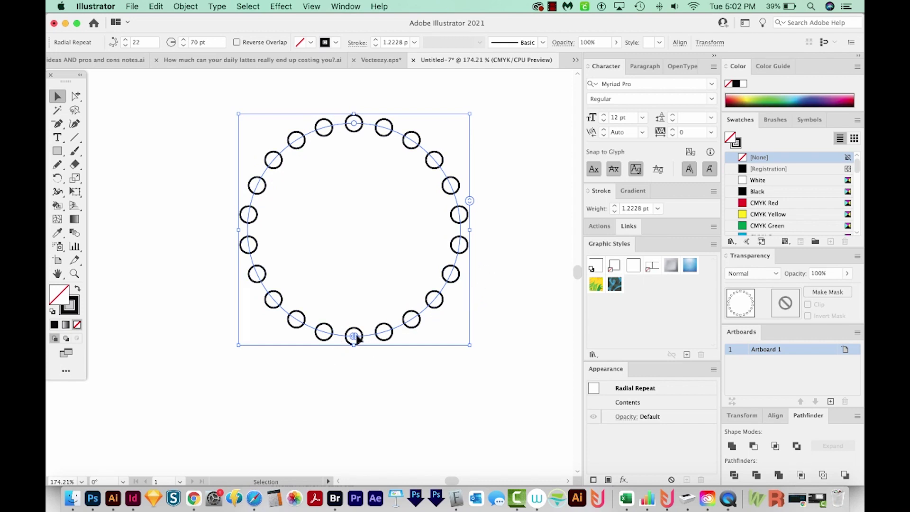
{"action": "left_click_drag", "start_coordinate": [357, 338], "coordinate": [466, 255]}
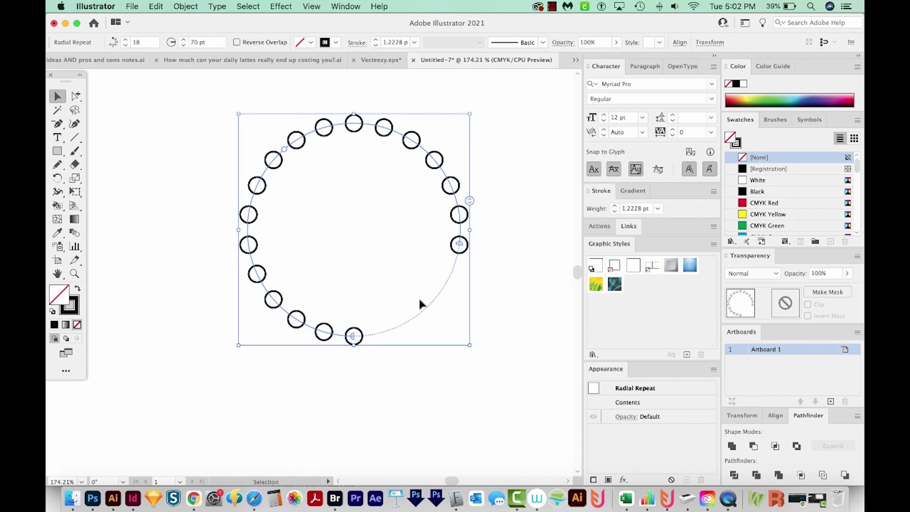
{"action": "key", "text": "super+z"}
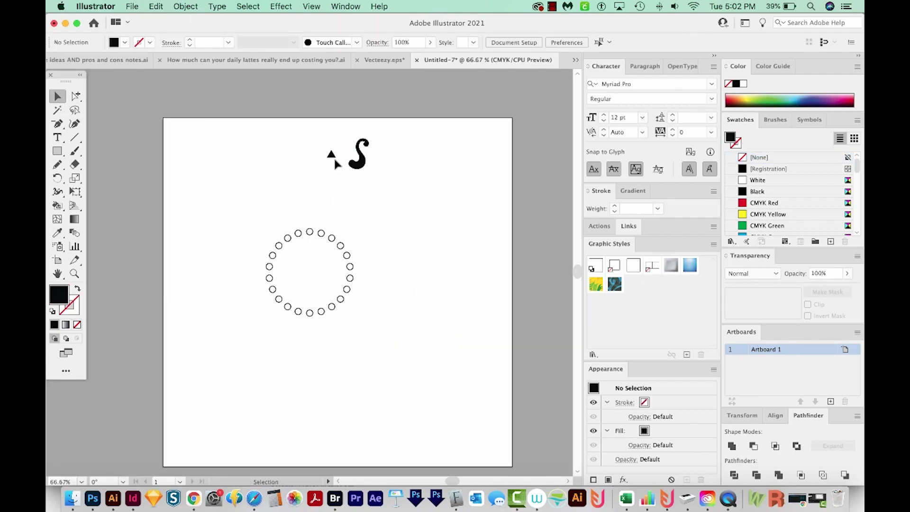
{"action": "left_click_drag", "start_coordinate": [335, 161], "coordinate": [438, 265]}
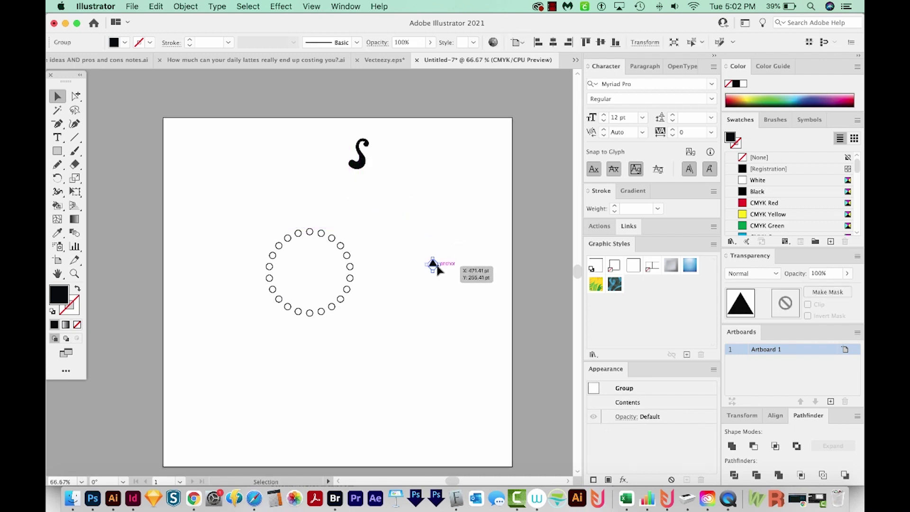
Turn the triangle into a Radial Repeat of 25 instances.
{"action": "left_click", "coordinate": [186, 6]}
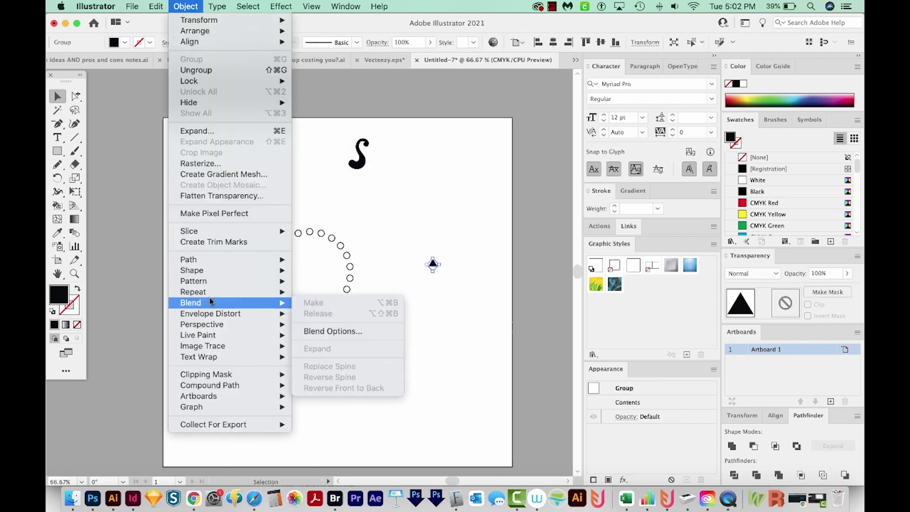
{"action": "mouse_move", "coordinate": [219, 292]}
{"action": "left_click", "coordinate": [339, 292]}
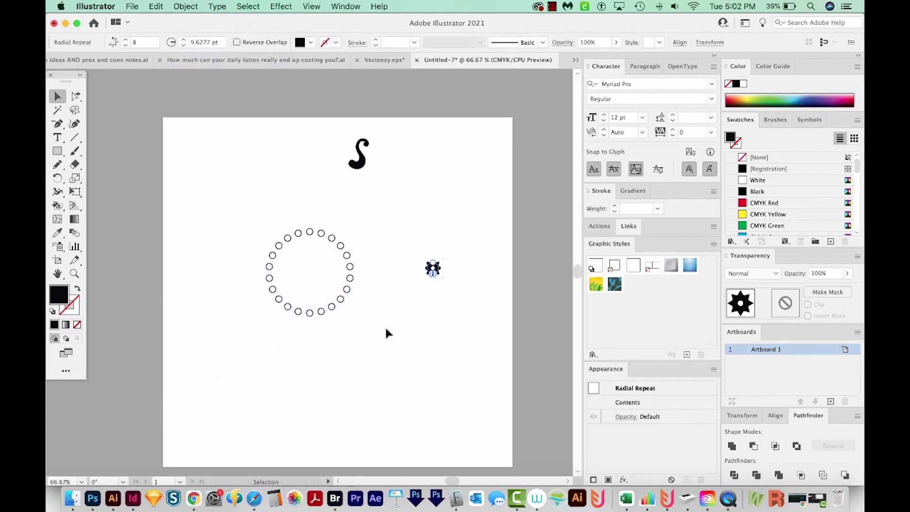
{"action": "left_click", "coordinate": [142, 42]}
{"action": "key", "text": "Return"}
Set the triangle ring radius to 110 pt with 29 triangles, and move the S below the rings.
{"action": "left_click", "coordinate": [201, 41]}
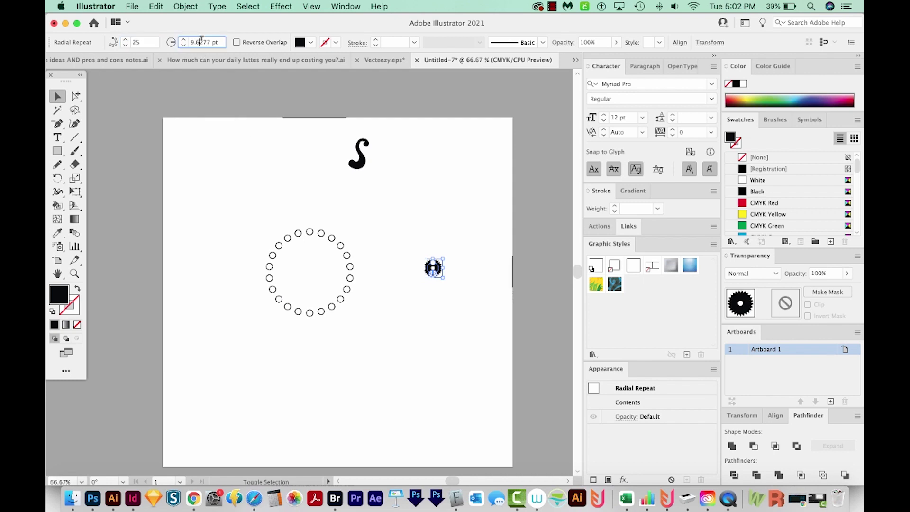
{"action": "double_click", "coordinate": [202, 42]}
{"action": "type", "text": "100"}
{"action": "key", "text": "Return"}
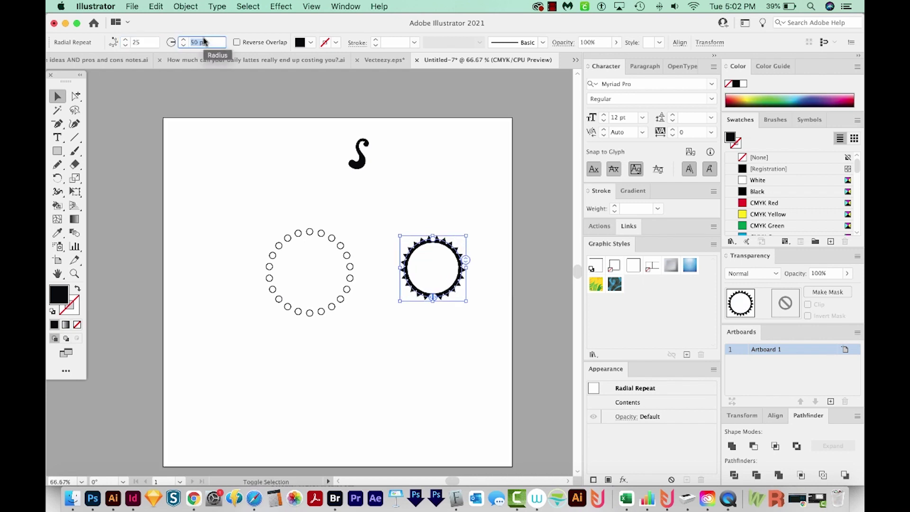
{"action": "key", "text": "shift+Up"}
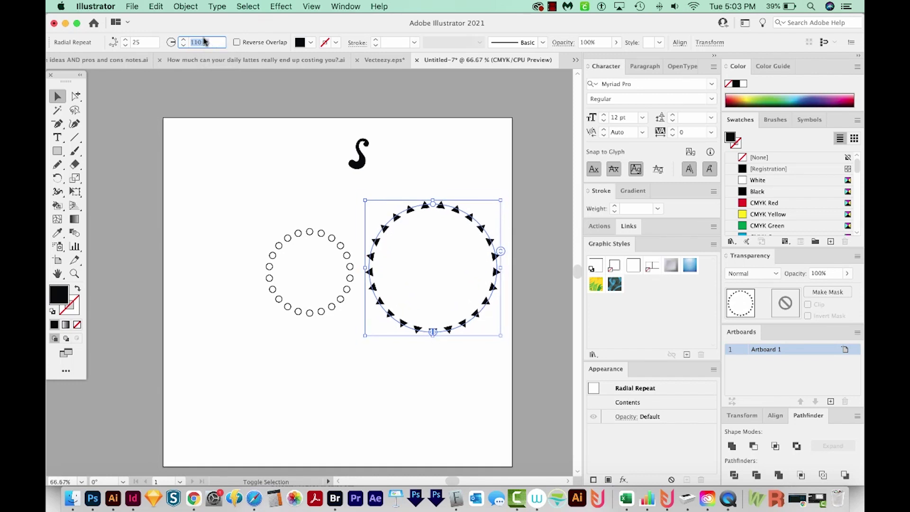
{"action": "left_click_drag", "start_coordinate": [500, 251], "coordinate": [501, 227]}
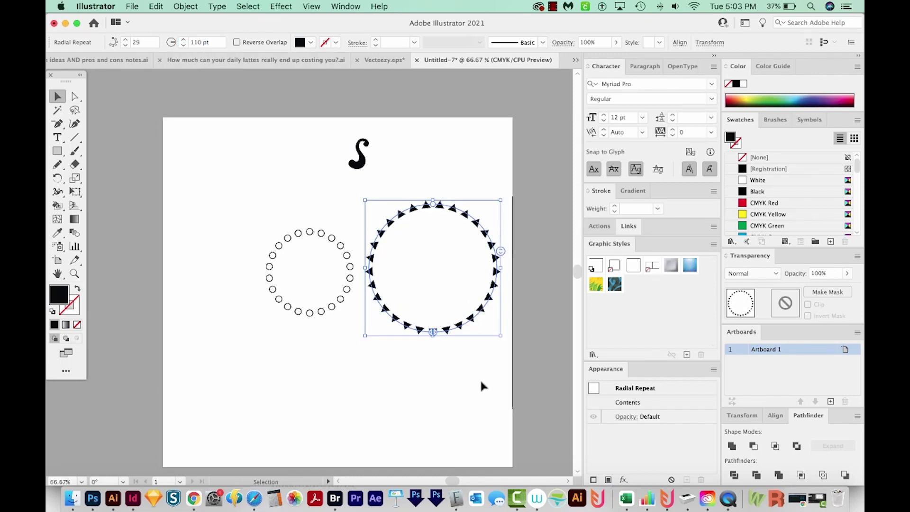
{"action": "left_click_drag", "start_coordinate": [359, 153], "coordinate": [359, 341]}
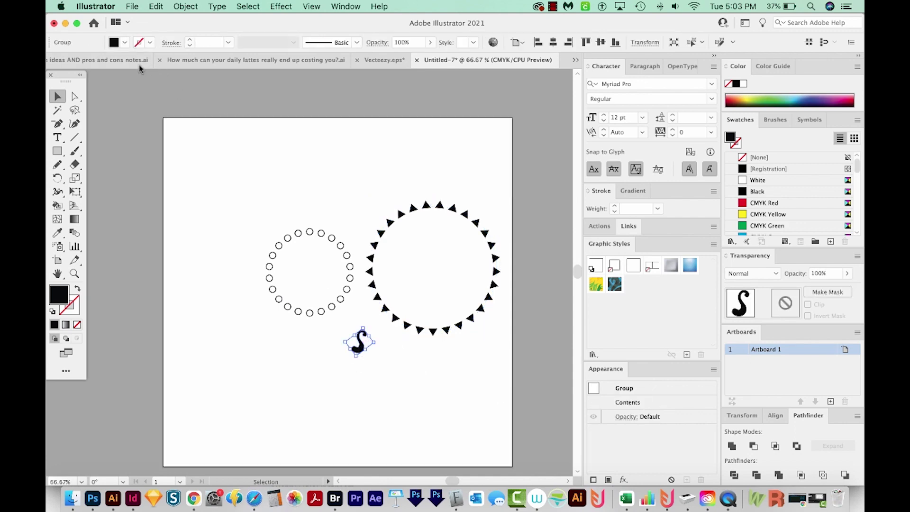
Radially repeat the S into 13 tightly overlapping copies, then marquee-select all three repeats.
{"action": "left_click", "coordinate": [186, 6]}
{"action": "mouse_move", "coordinate": [244, 294]}
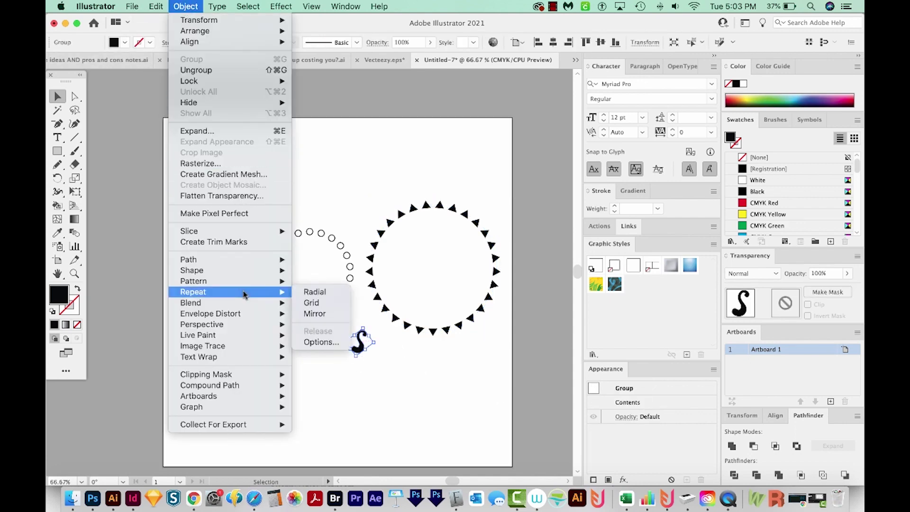
{"action": "left_click", "coordinate": [315, 291]}
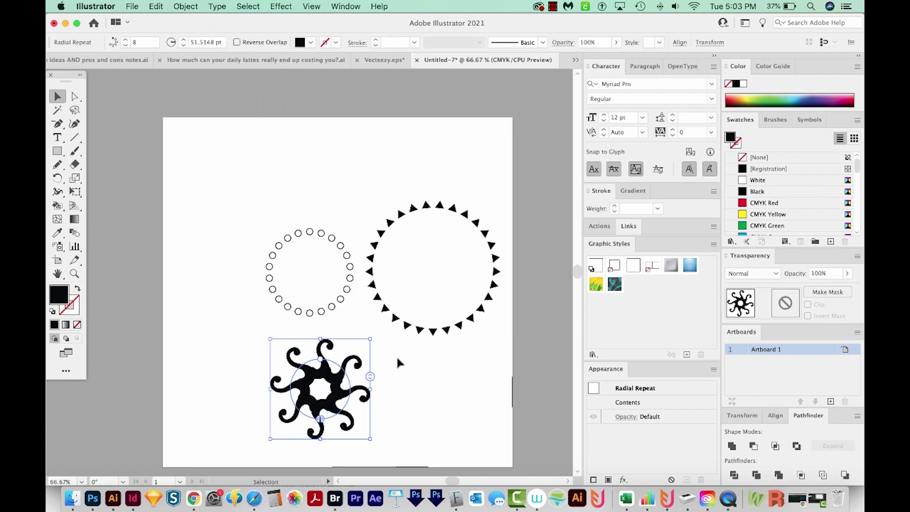
{"action": "left_click", "coordinate": [125, 40]}
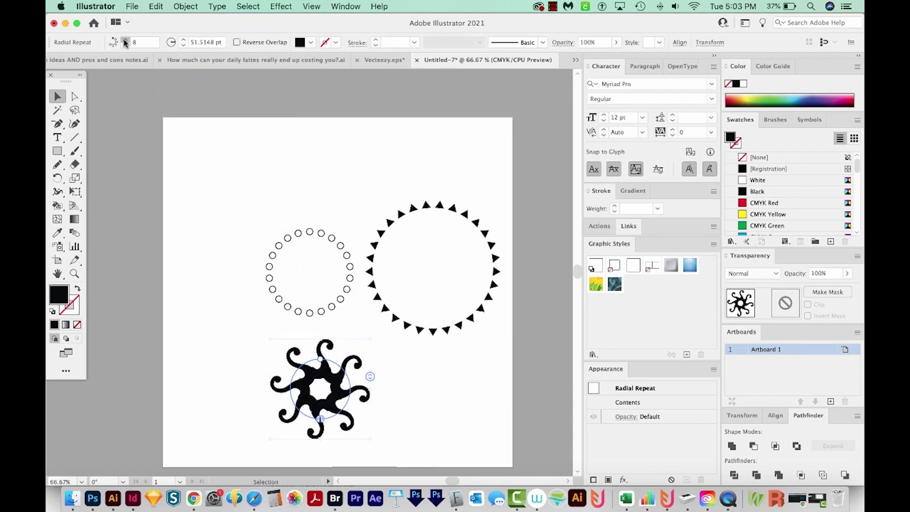
{"action": "left_click", "coordinate": [125, 40]}
{"action": "left_click", "coordinate": [125, 39]}
{"action": "left_click", "coordinate": [125, 40]}
{"action": "left_click", "coordinate": [125, 40]}
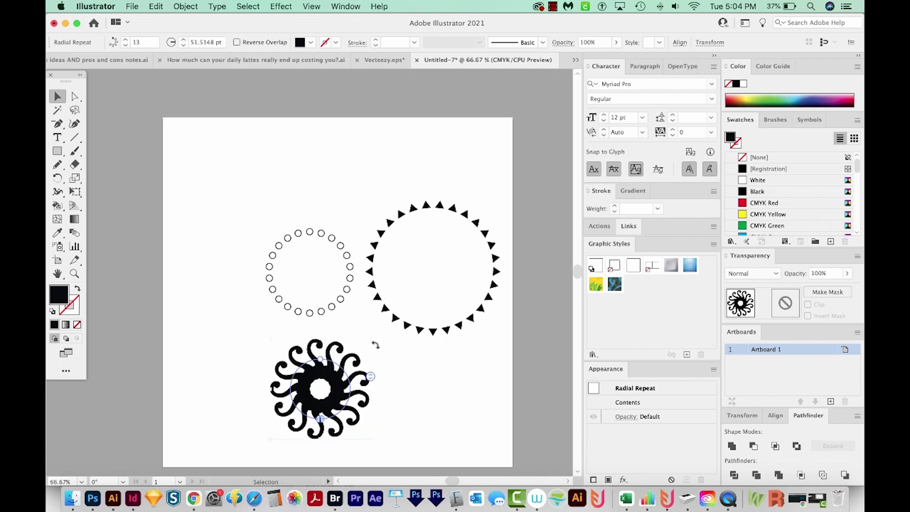
{"action": "mouse_move", "coordinate": [371, 339]}
{"action": "left_mouse_down"}
{"action": "mouse_move", "coordinate": [357, 360]}
{"action": "mouse_move", "coordinate": [362, 353]}
{"action": "left_mouse_up"}
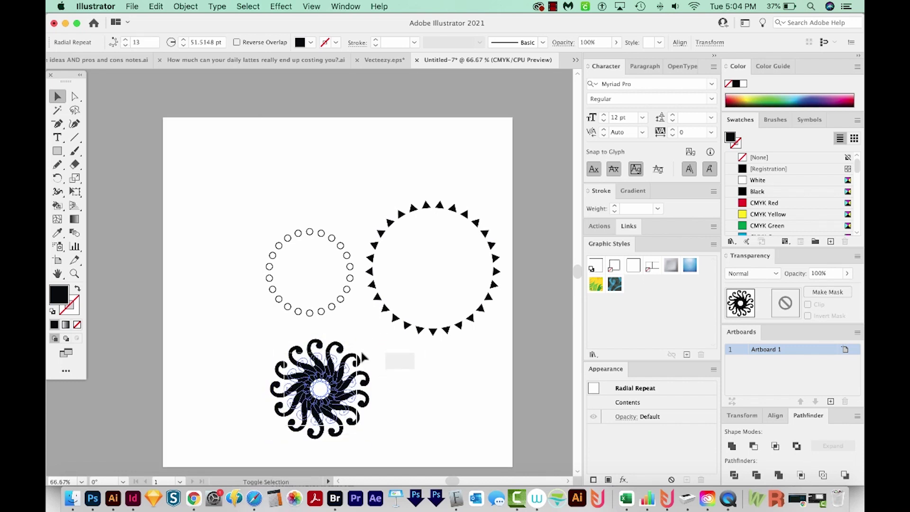
{"action": "left_click_drag", "start_coordinate": [362, 353], "coordinate": [362, 353]}
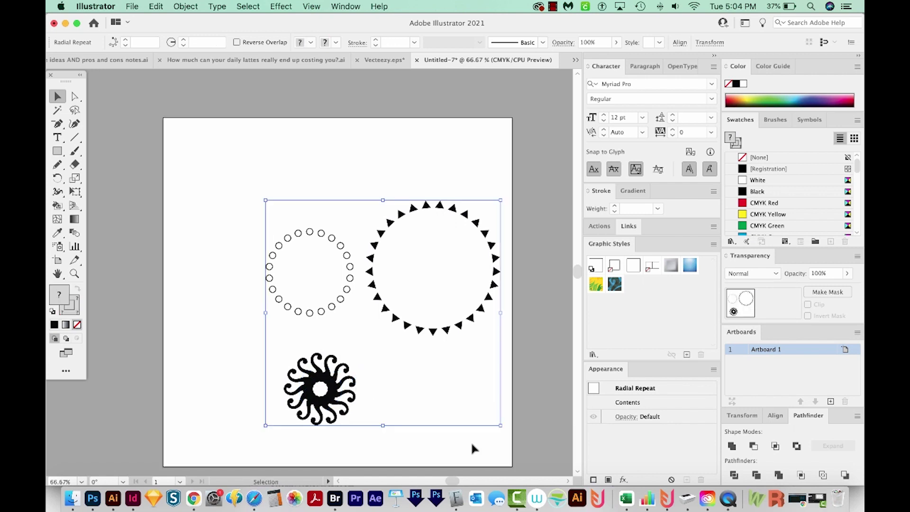
{"action": "left_click_drag", "start_coordinate": [471, 442], "coordinate": [276, 191]}
Align the three radial repeats by horizontal and vertical centres in the Align panel.
{"action": "left_click", "coordinate": [779, 416]}
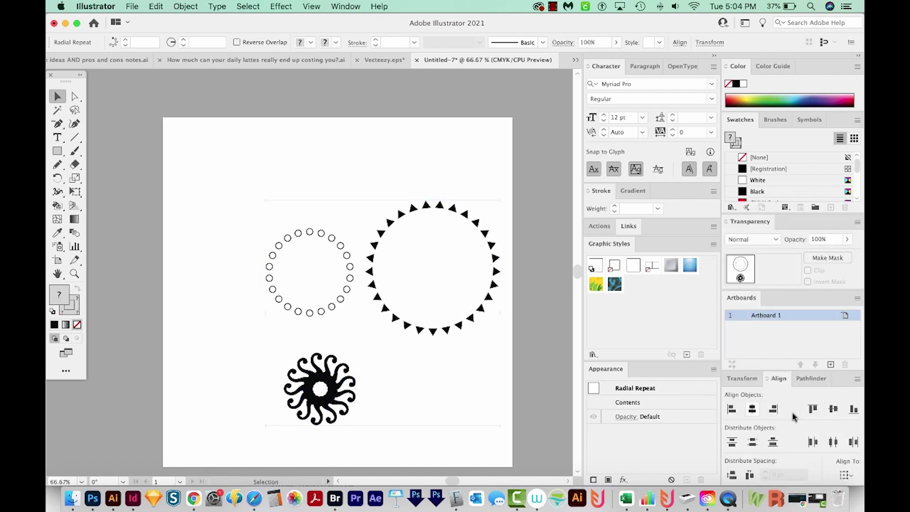
{"action": "left_click", "coordinate": [752, 408]}
{"action": "left_click", "coordinate": [833, 409]}
{"action": "left_click", "coordinate": [385, 256]}
Scale the triangle ring down so it just surrounds the circle ring.
{"action": "left_click", "coordinate": [385, 256]}
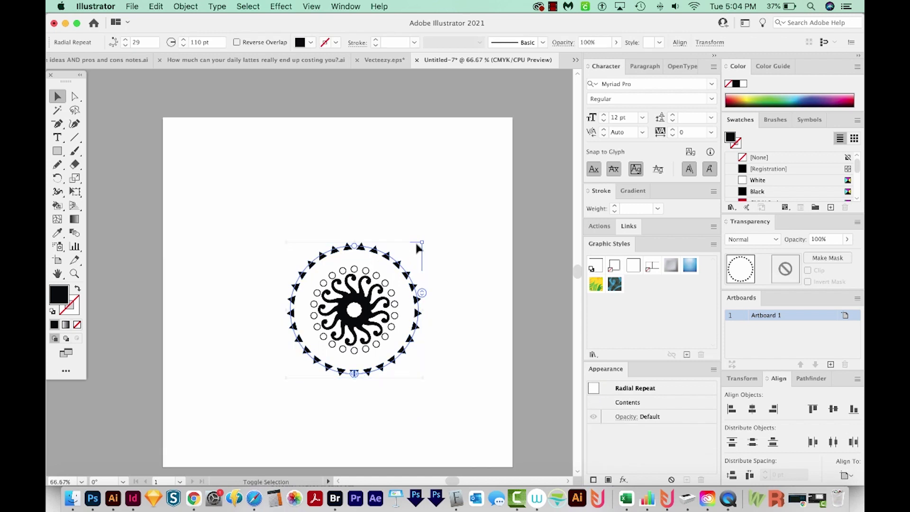
{"action": "left_click_drag", "start_coordinate": [423, 241], "coordinate": [410, 254]}
{"action": "left_click", "coordinate": [507, 339]}
{"action": "key", "text": "z"}
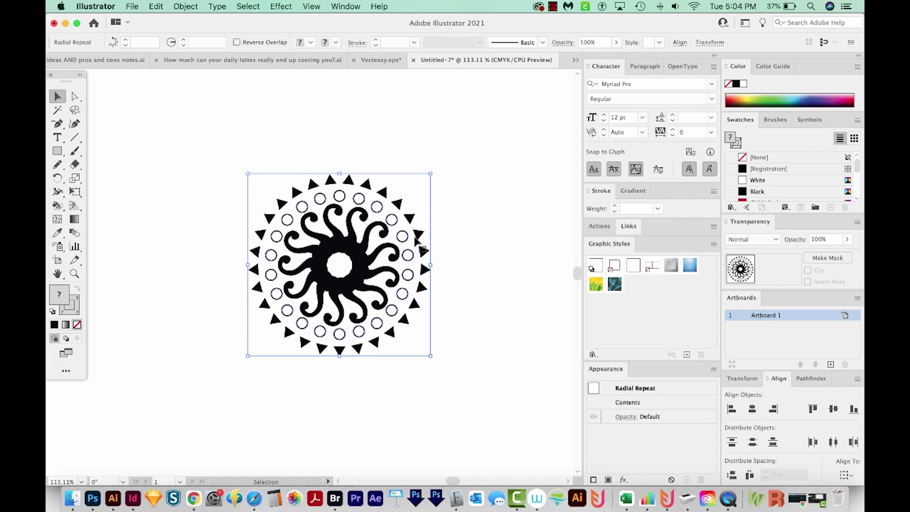
{"action": "key", "text": "super+shift+a"}
{"action": "key", "text": "a"}
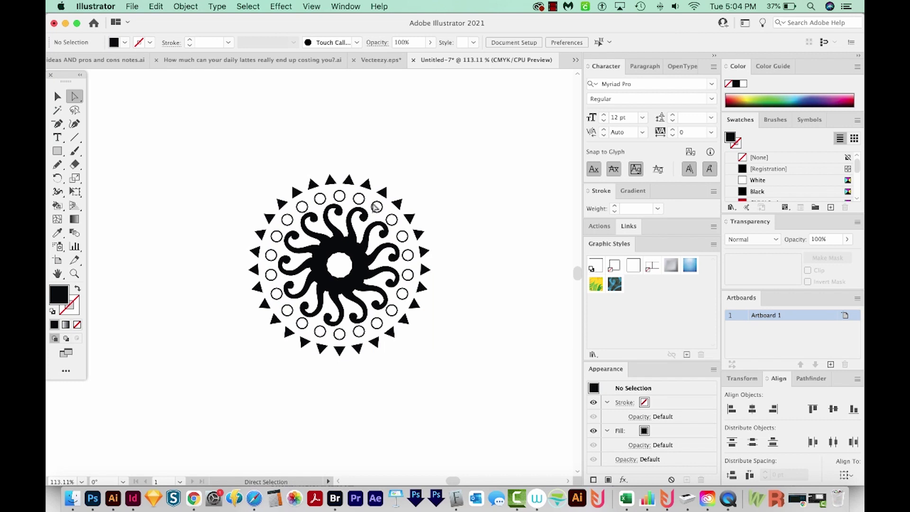
Option-drag a copy of the emblem right of the artboard, then open Object > Expand for the original.
{"action": "key", "text": "v"}
{"action": "left_click_drag", "start_coordinate": [454, 163], "coordinate": [244, 371]}
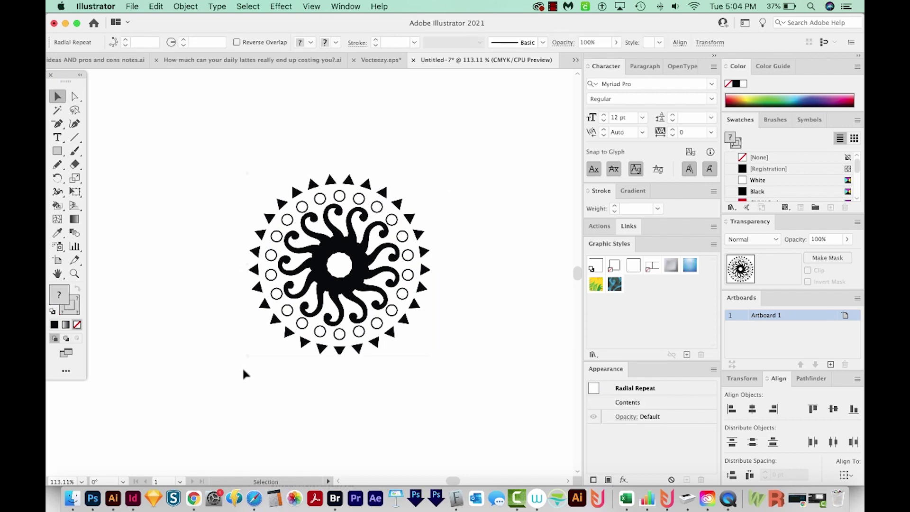
{"action": "key", "text": "super+minus"}
{"action": "key", "text": "super+minus"}
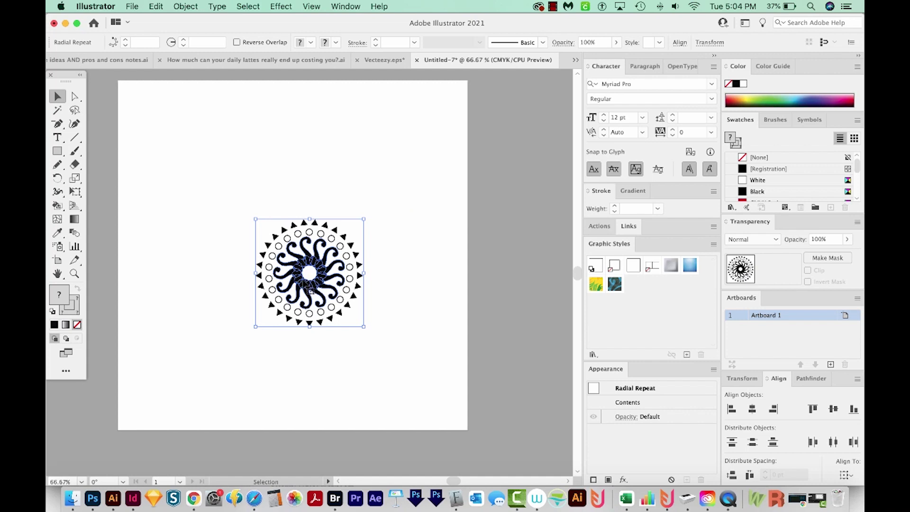
{"action": "left_click_drag", "start_coordinate": [297, 282], "coordinate": [531, 283]}
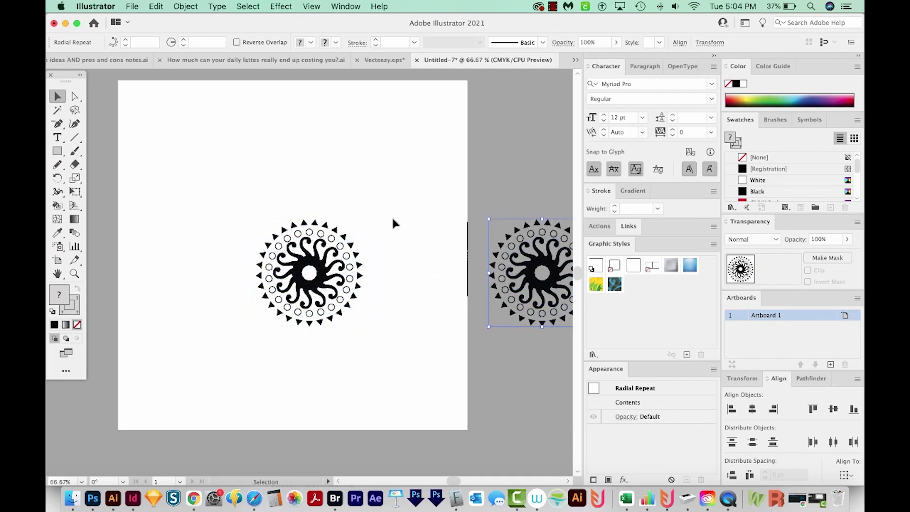
{"action": "left_click", "coordinate": [225, 376]}
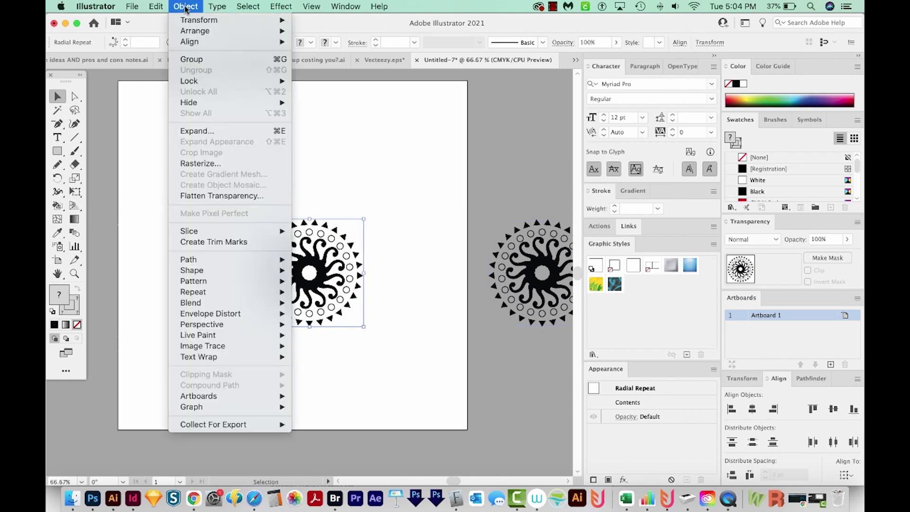
{"action": "left_click", "coordinate": [229, 132]}
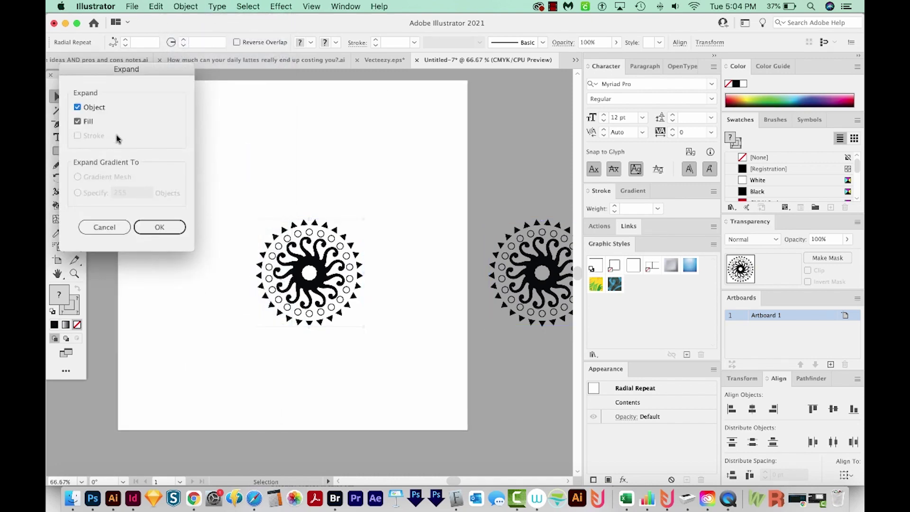
Confirm Expand, scale up the circle ring, and pull one triangle's apex outward into a long spike.
{"action": "left_click", "coordinate": [172, 226]}
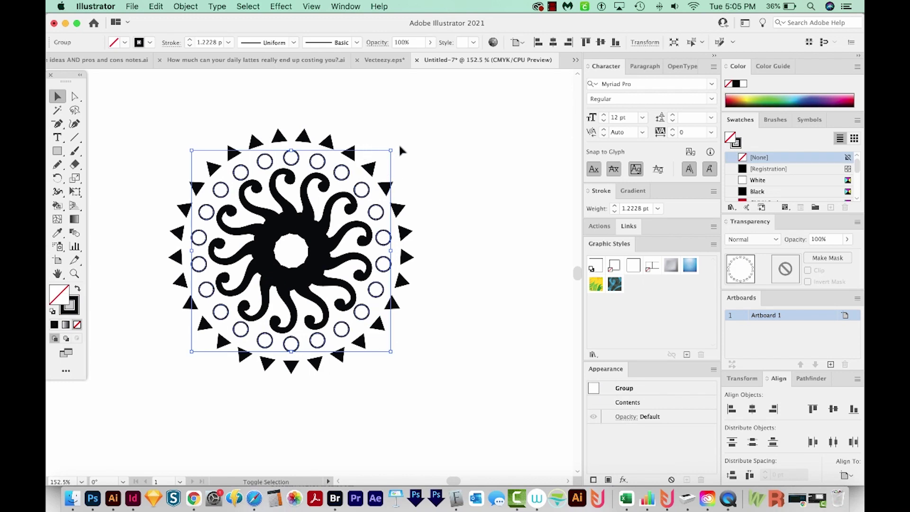
{"action": "left_click_drag", "start_coordinate": [391, 152], "coordinate": [397, 147]}
{"action": "left_click_drag", "start_coordinate": [354, 146], "coordinate": [387, 104]}
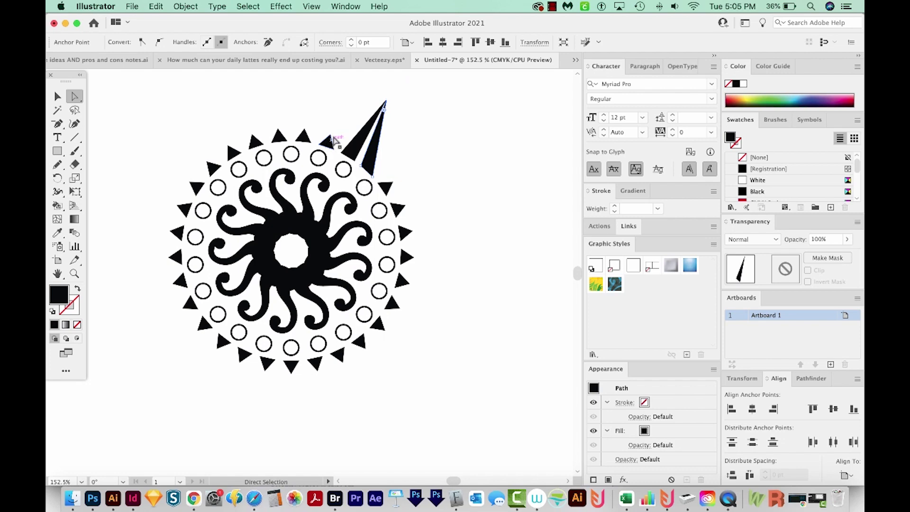
{"action": "left_click_drag", "start_coordinate": [332, 140], "coordinate": [387, 99]}
{"action": "left_click", "coordinate": [426, 203]}
{"action": "left_click_drag", "start_coordinate": [403, 356], "coordinate": [425, 370]}
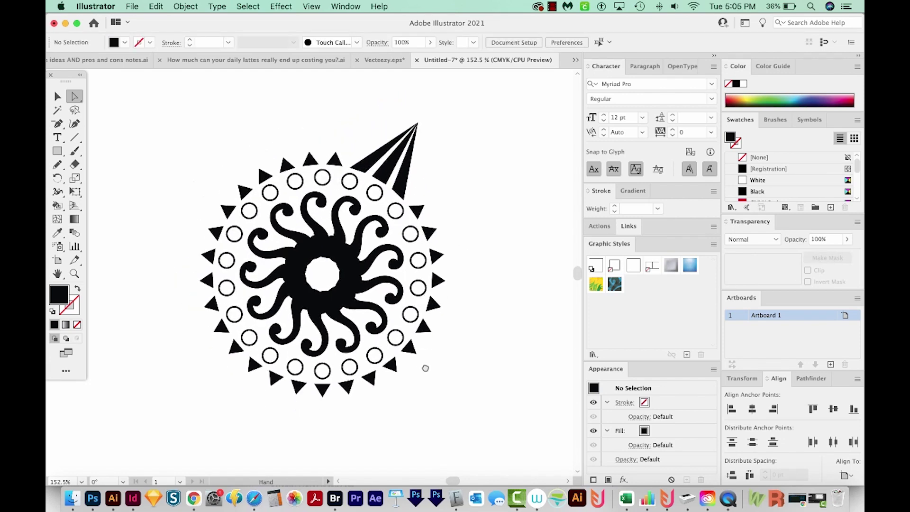
{"action": "key", "text": "super+1"}
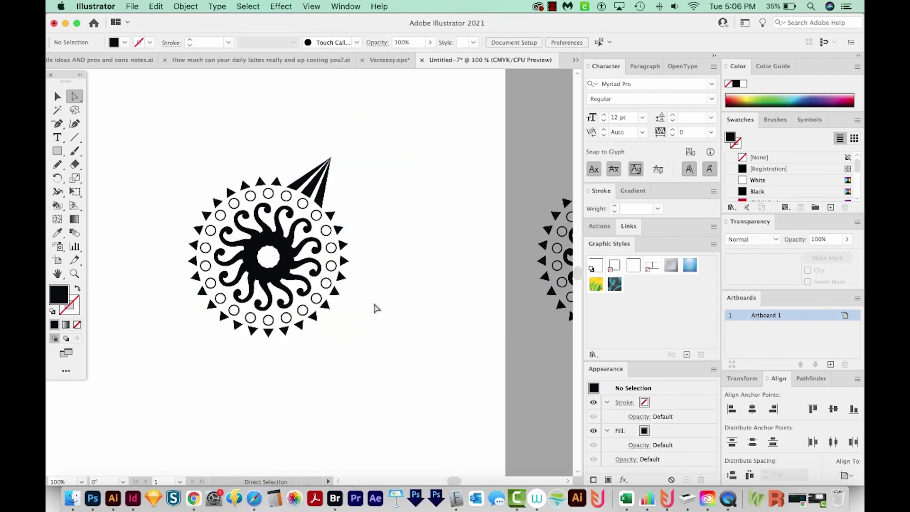